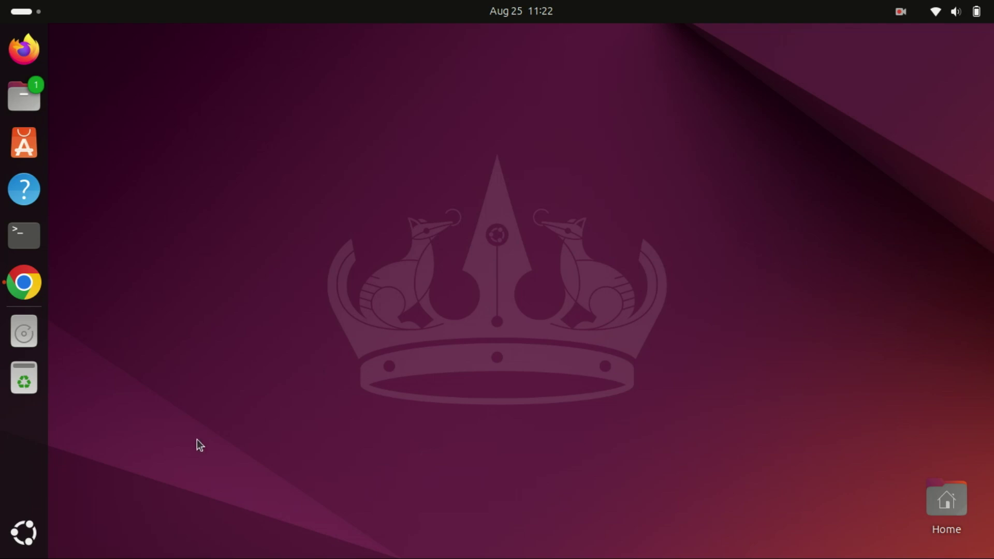
Open the app grid and its search field to launch Terminal.
click(24, 533)
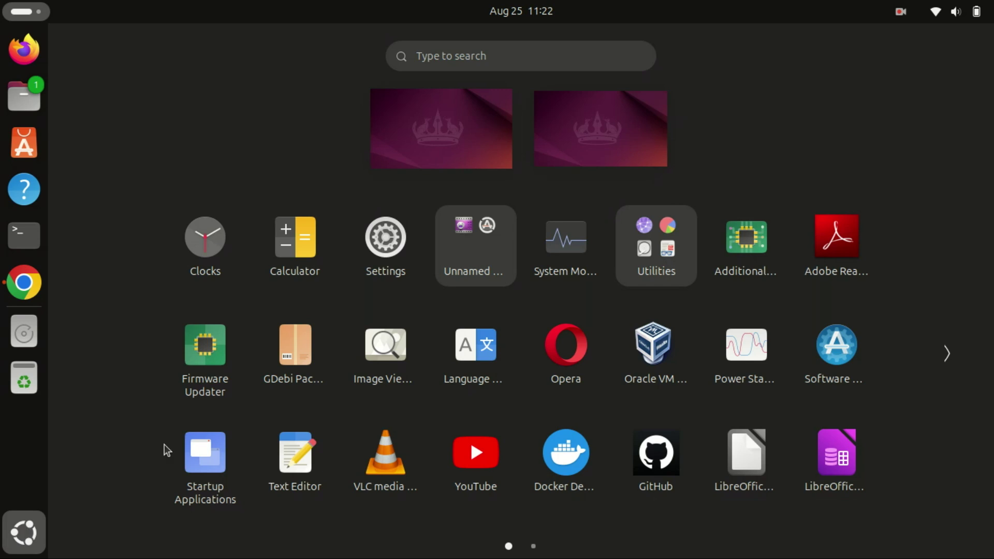
click(472, 57)
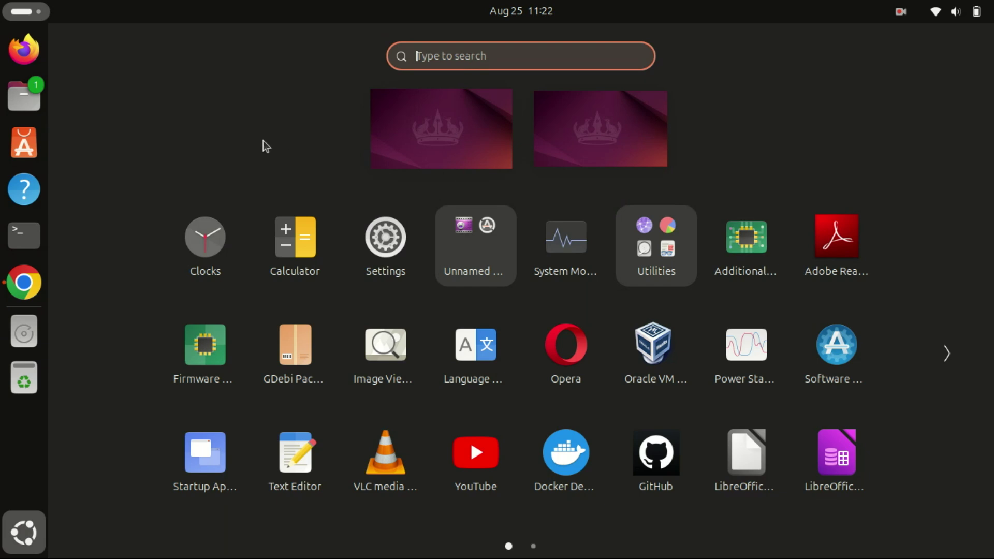
click(23, 532)
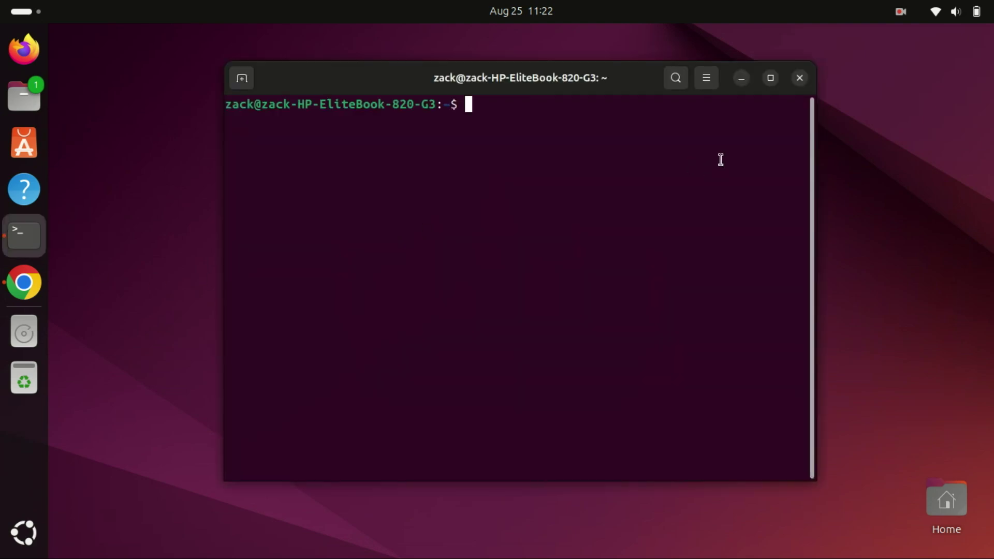
Maximize the terminal, run sudo apt update, then sudo apt upgrade confirmed with y.
click(775, 82)
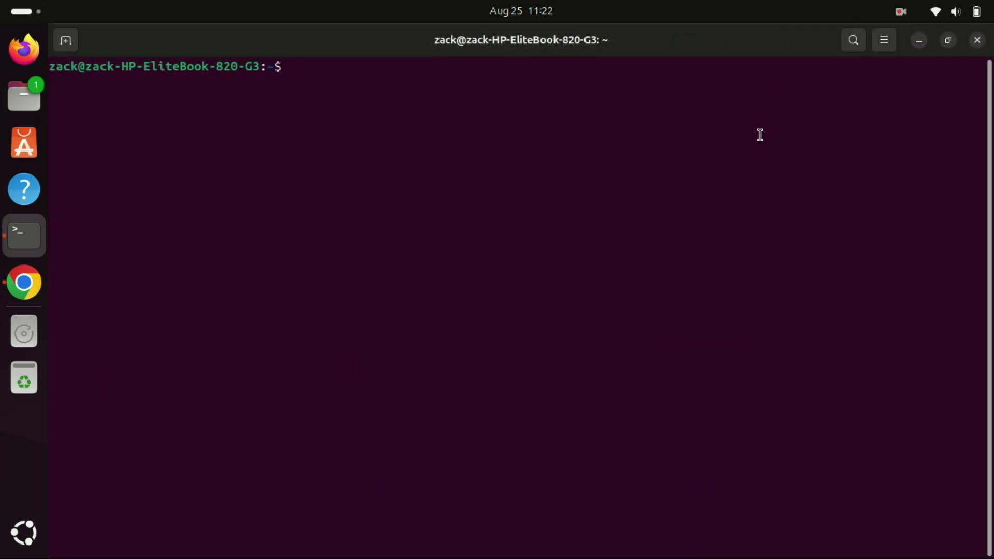
text(sudo apt update)
key(Return)
key(Return)
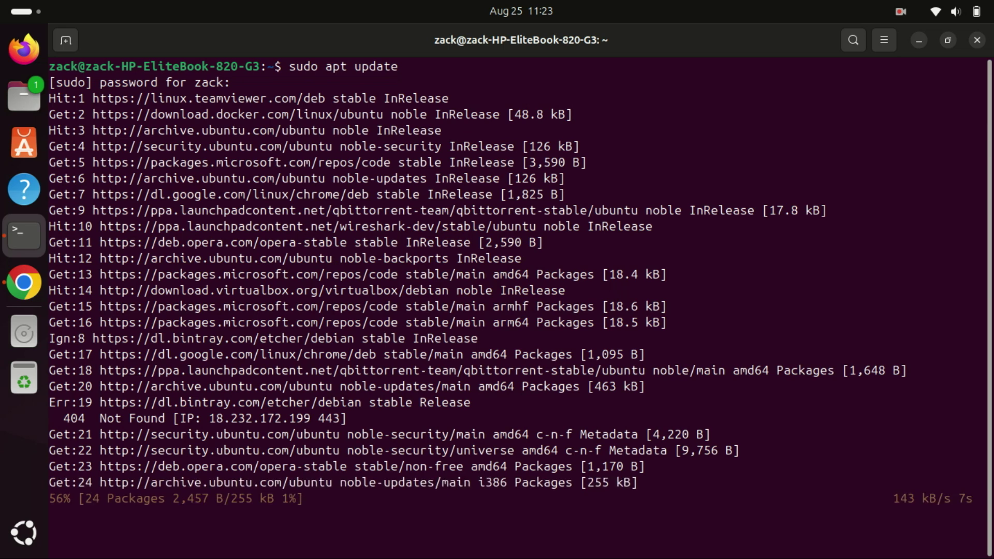
text(clear)
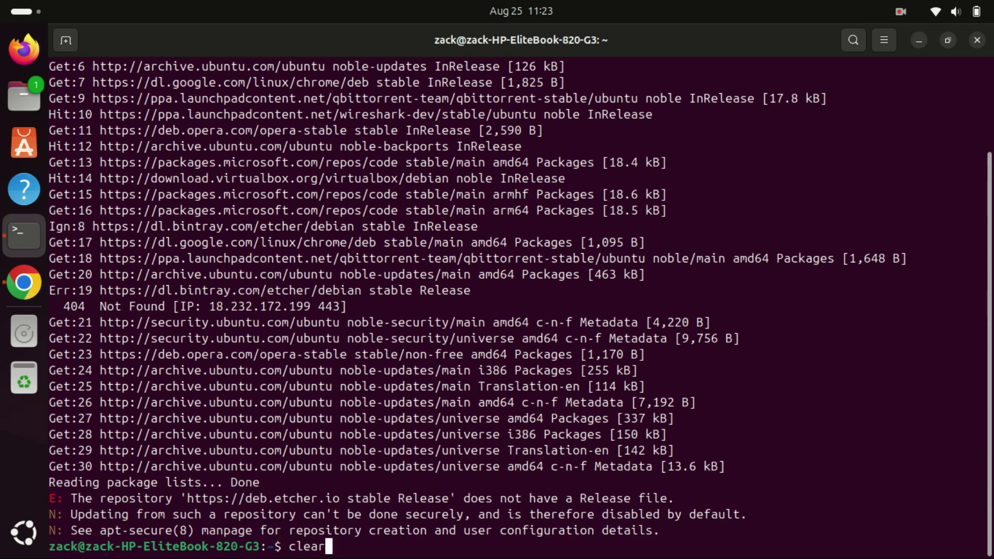
key(Return)
text(sudo apt upgrade)
key(Return)
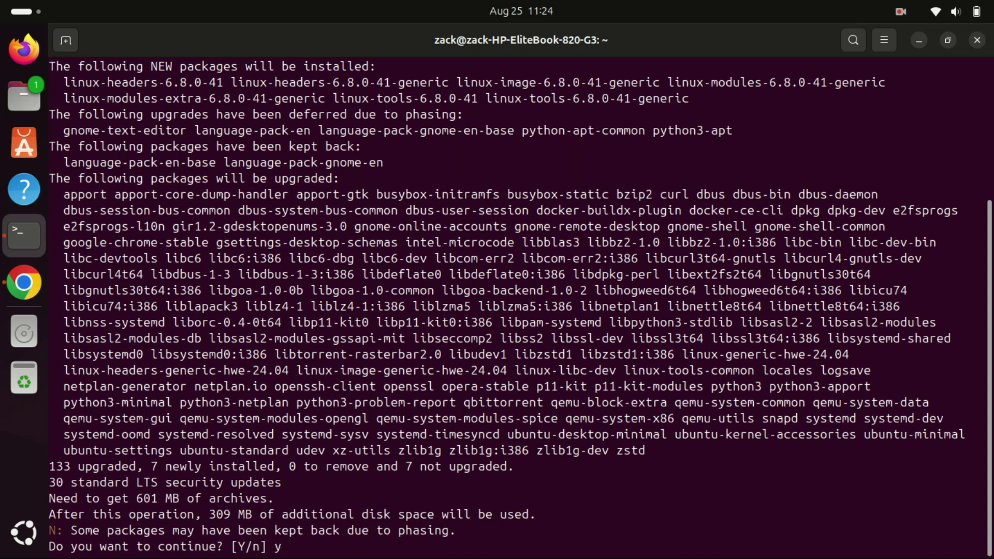
text(y)
key(Return)
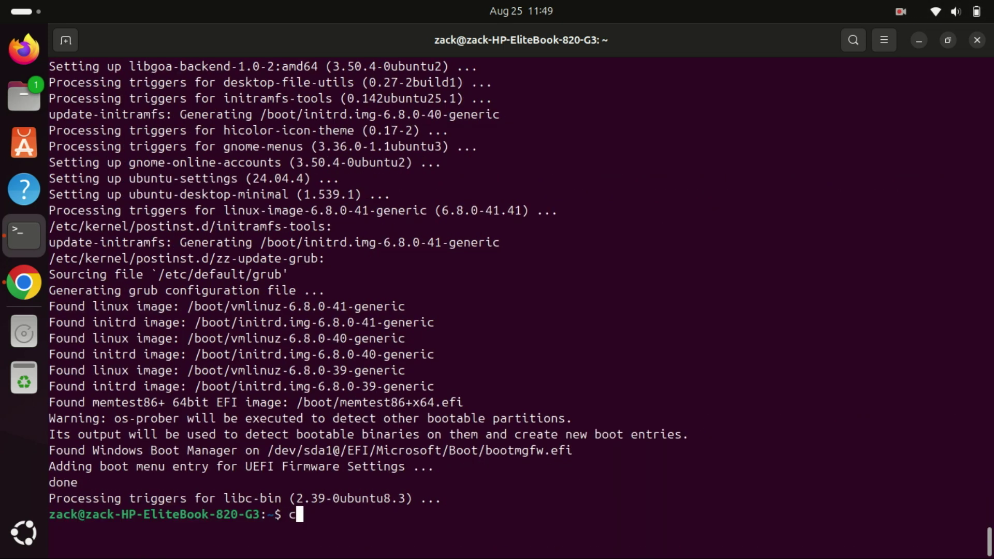
text(lear)
Install apt-transport-https, ca-certificates and gnupg, then enter the wget command for packages-microsoft-prod.deb.
key(Return)
text(sudo apt install -y apt-transport-https ca-certificates gnupg)
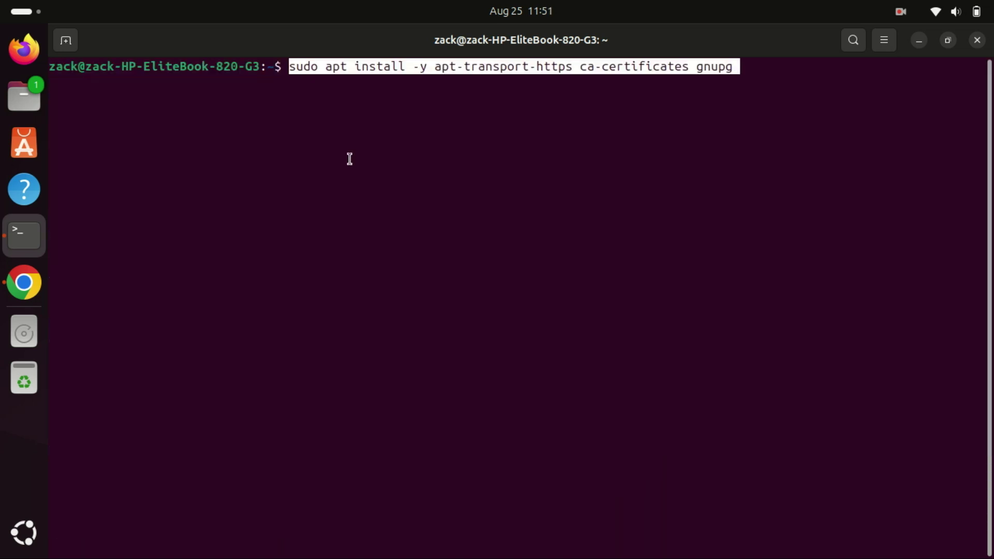
key(Right)
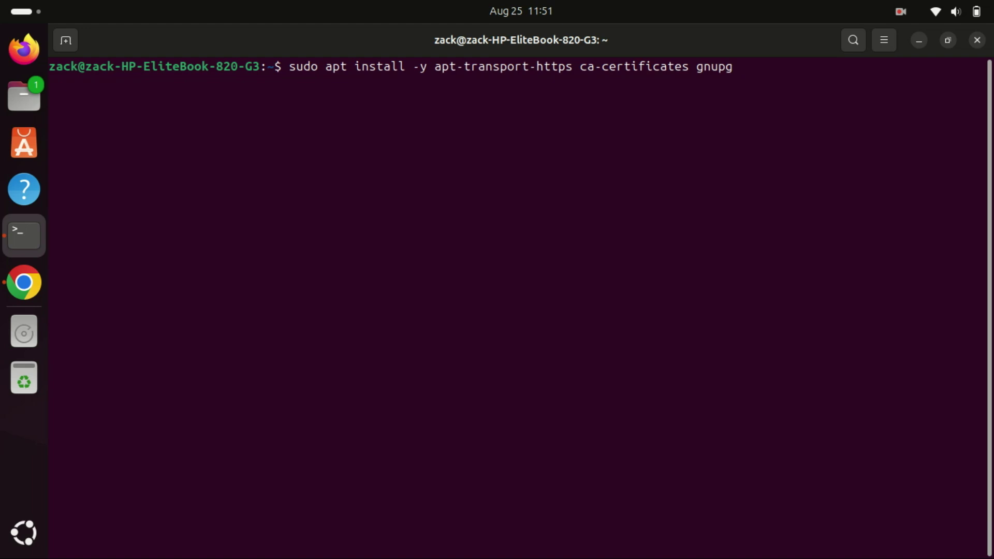
key(Return)
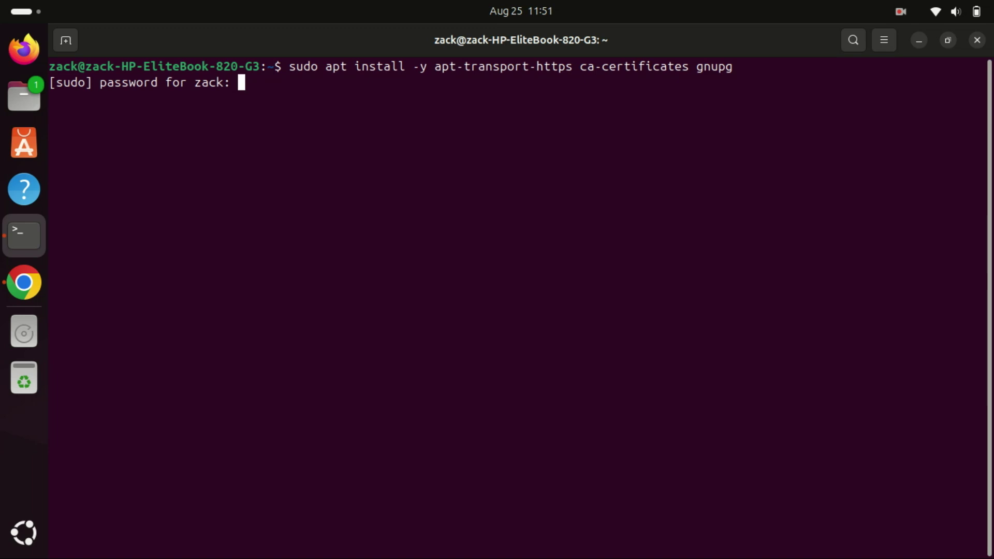
key(Return)
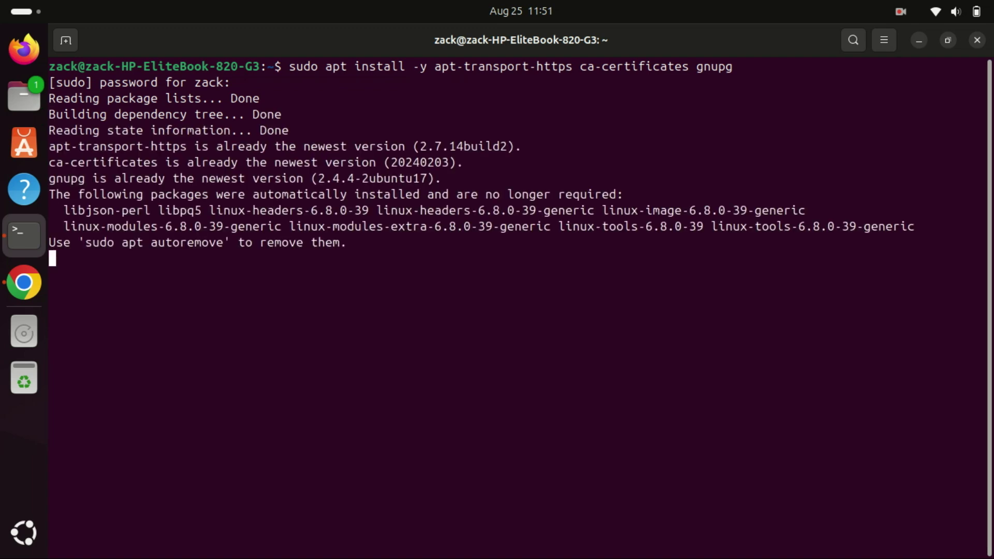
key(ctrl+l)
text(wget https://packages.microsoft.com/config/ubuntu/24.04/packages-microsoft-prod.deb -O packages-microsoft-prod.deb)
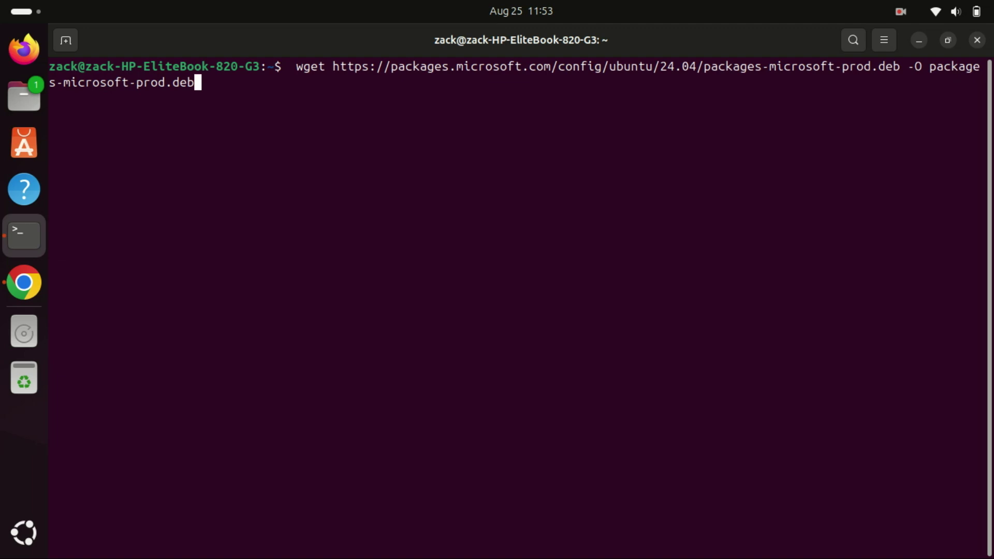
Download and install packages-microsoft-prod.deb with dpkg, then run sudo apt update.
key(Return)
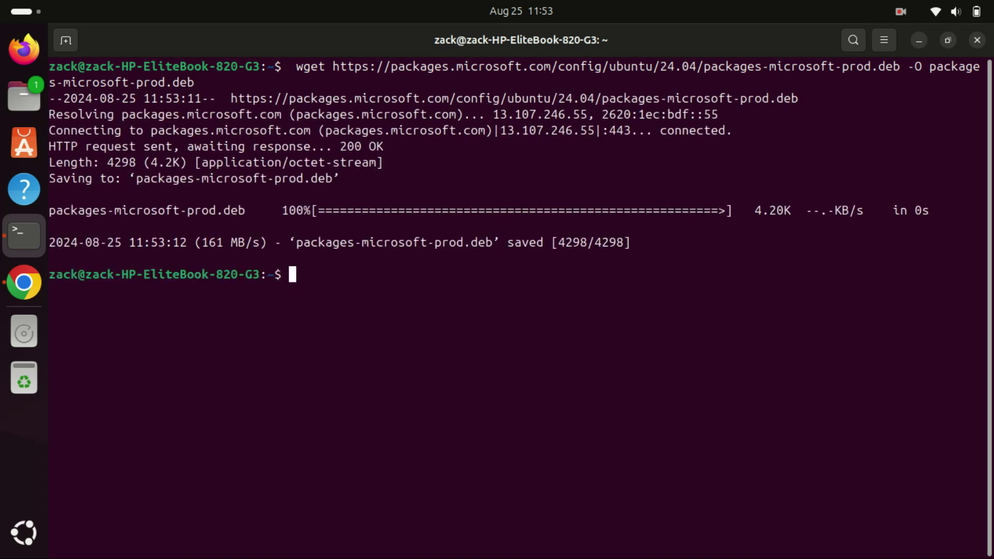
text(sudo dpkg -i packages-microsoft-prod.deb)
key(Return)
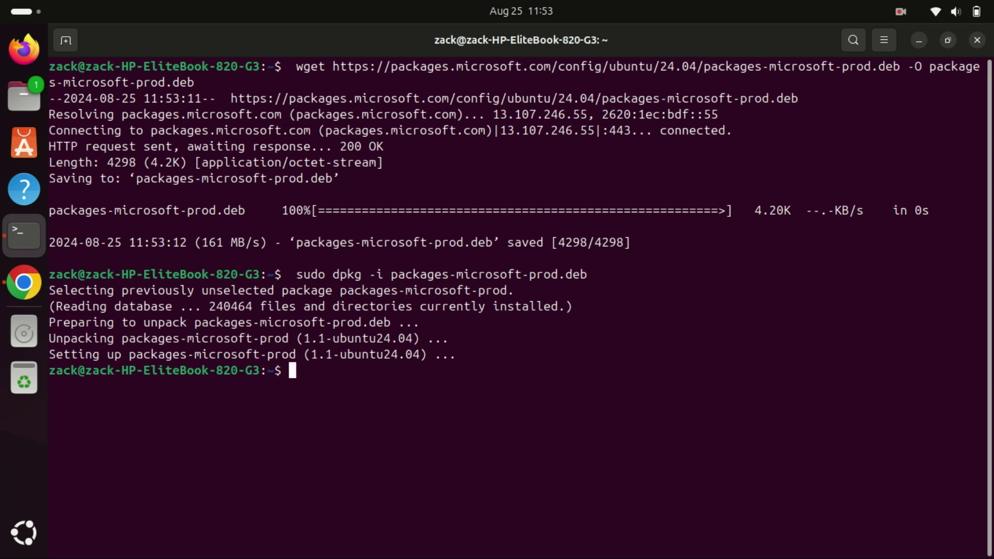
text(sudo apt upda)
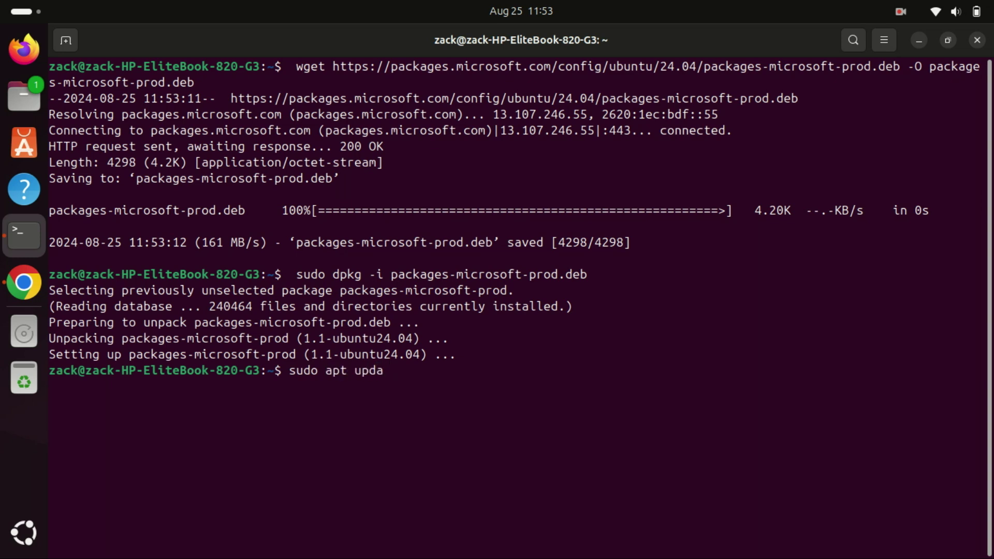
text(te)
key(Return)
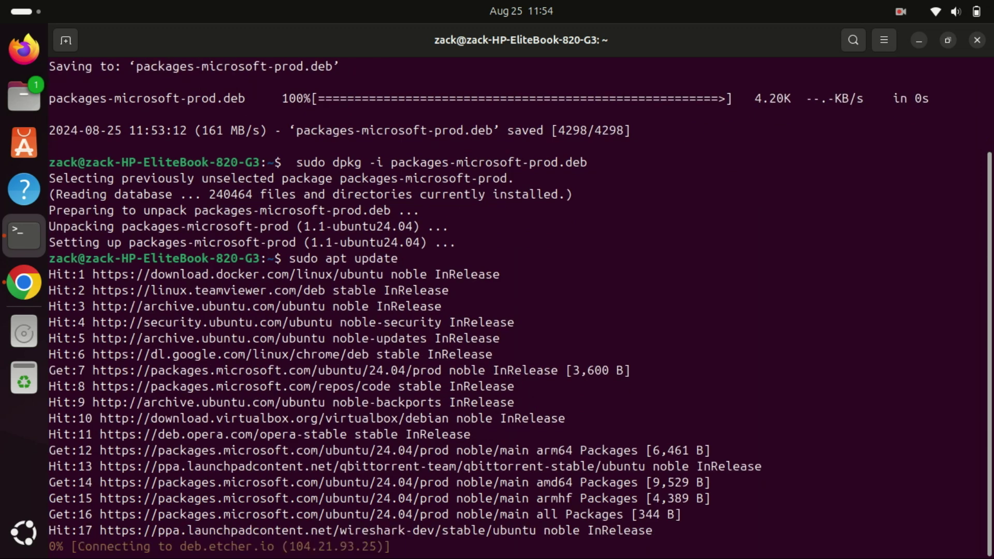
text(cle)
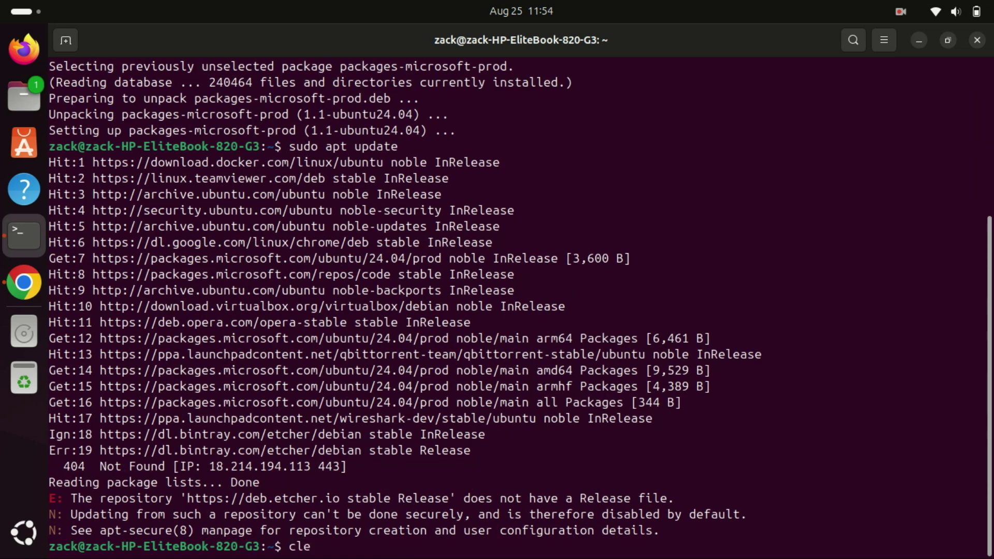
text(ar)
Clear the screen and install dotnet-sdk-8.0 with apt.
key(Return)
text(sudo apt install -y dotnet-sdk-8.0)
key(End)
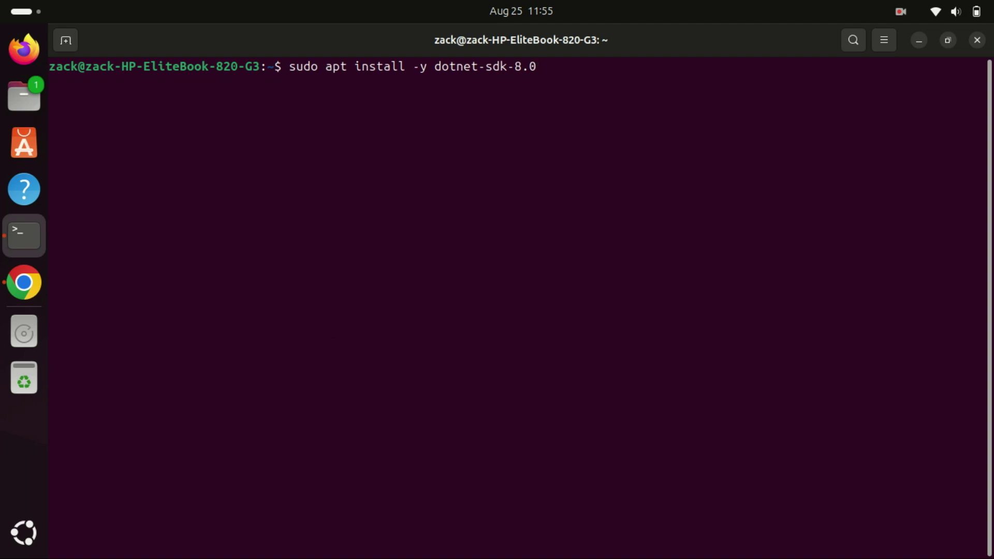
key(Return)
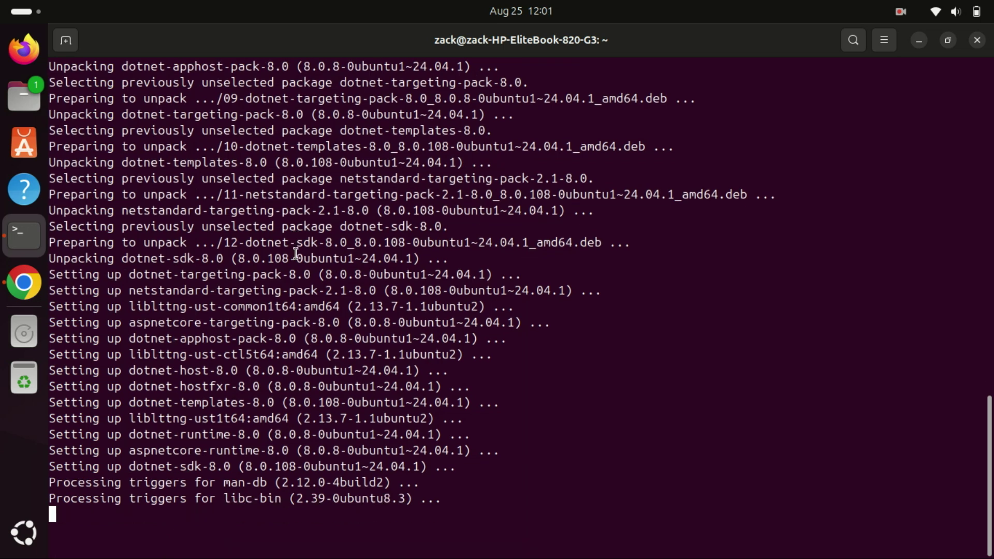
text(clear)
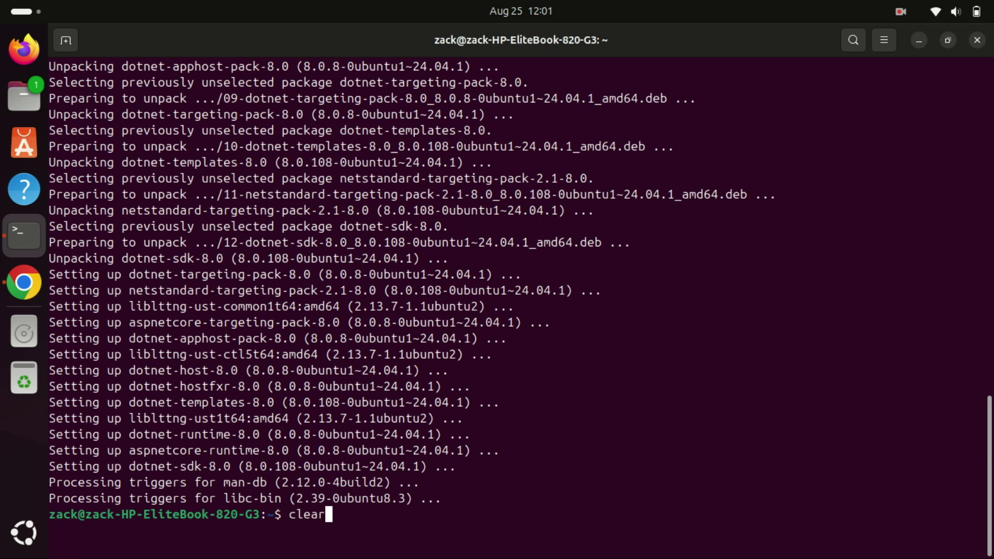
Clear the screen, verify dotnet --version shows 8.0.108, and paste the dotnet-runtime-8.0 install command.
key(Return)
text(d)
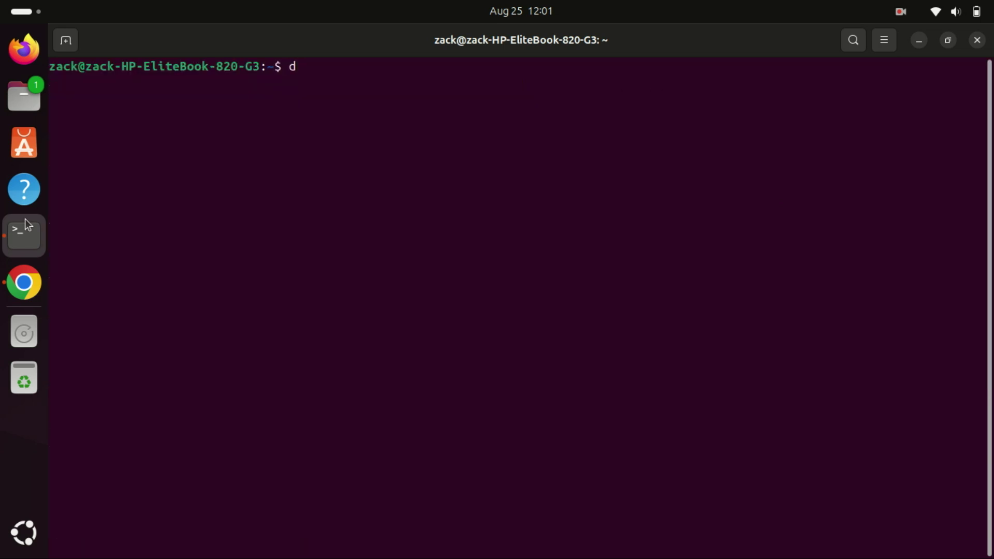
text(otnet )
text(--)
text(vers)
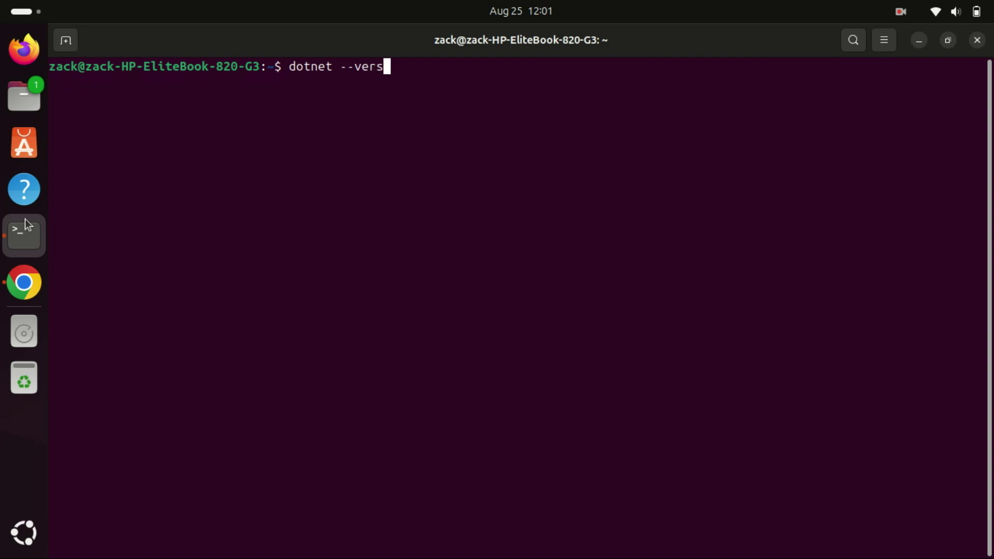
text(ion)
key(Return)
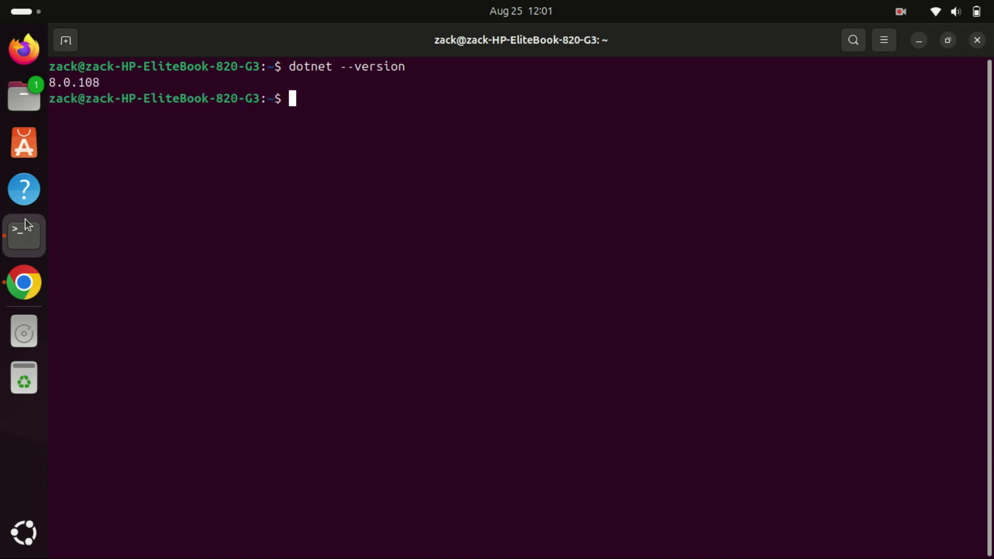
text(sudo apt install -y dotnet-runtime-8.0)
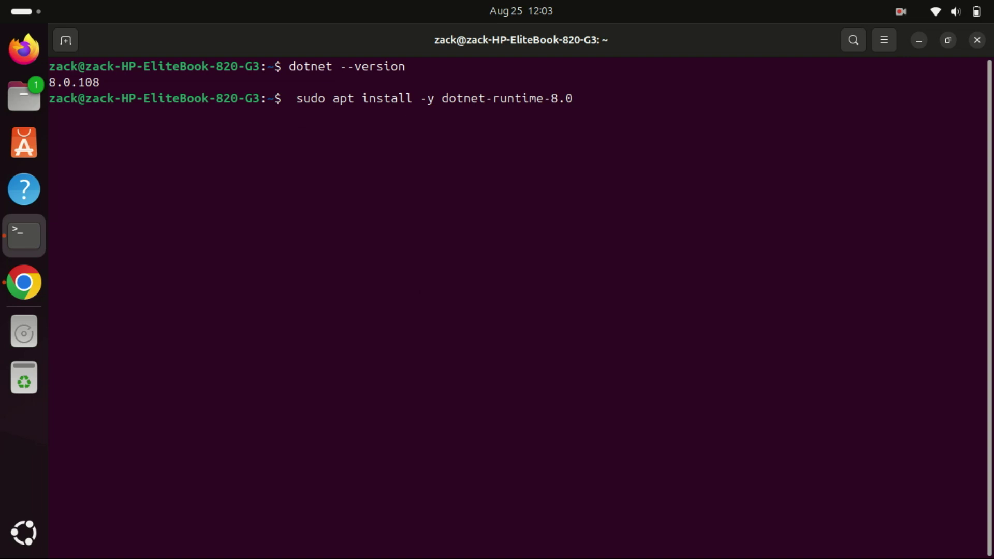
Install dotnet-runtime-8.0, clear, and list runtimes showing AspNetCore.App and NETCore.App 8.0.8.
key(Return)
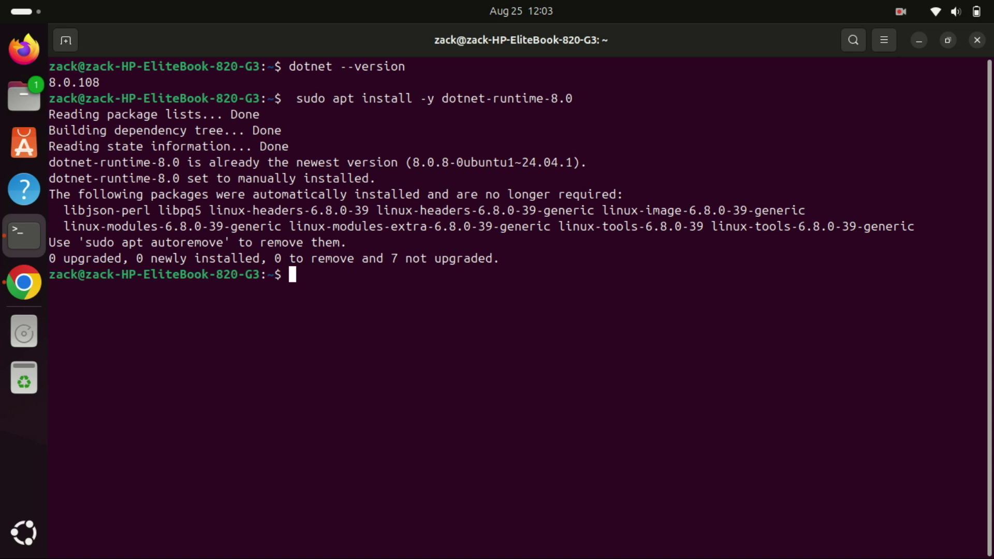
text(cl)
text(ear)
key(Return)
text(dotnet --list-runtimes)
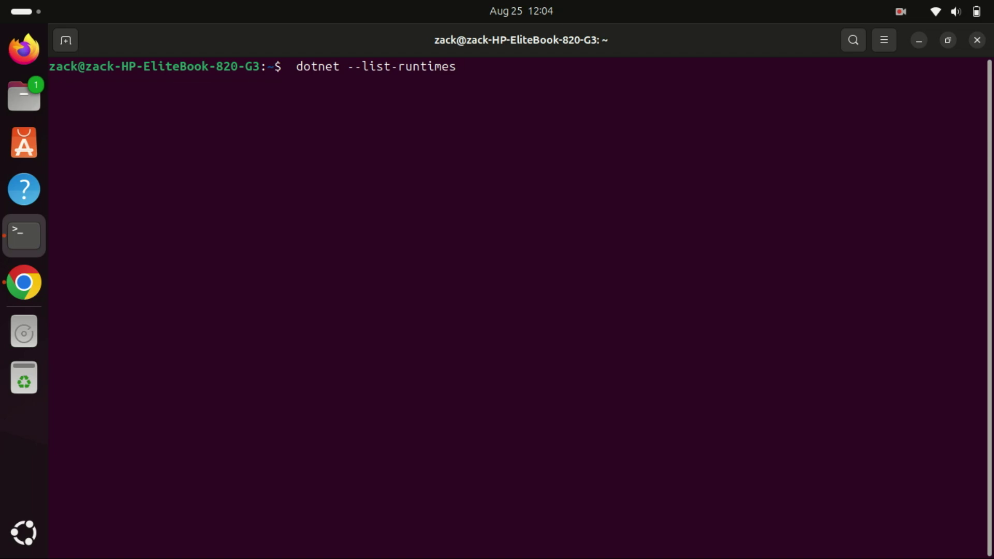
key(Return)
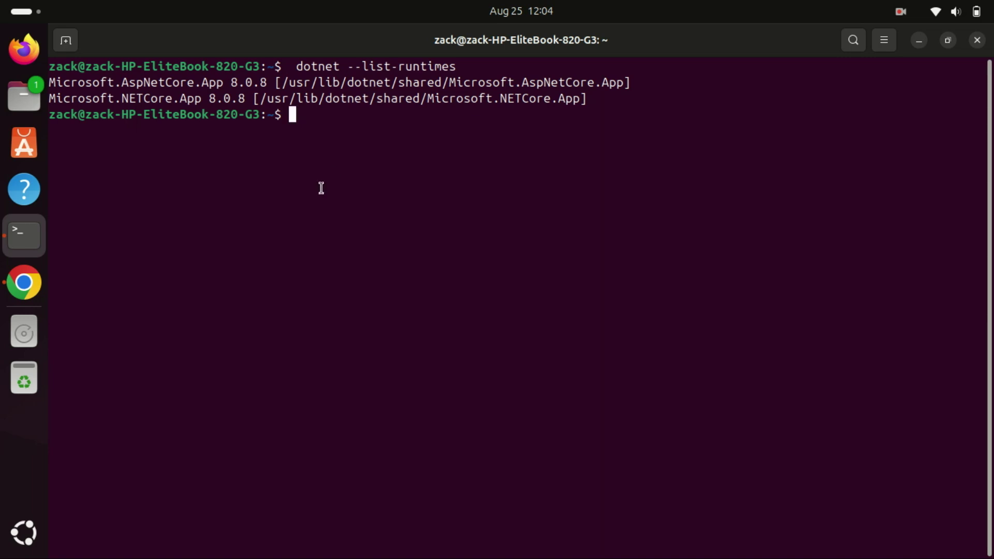
text(dotnet new console -o dotnet-app)
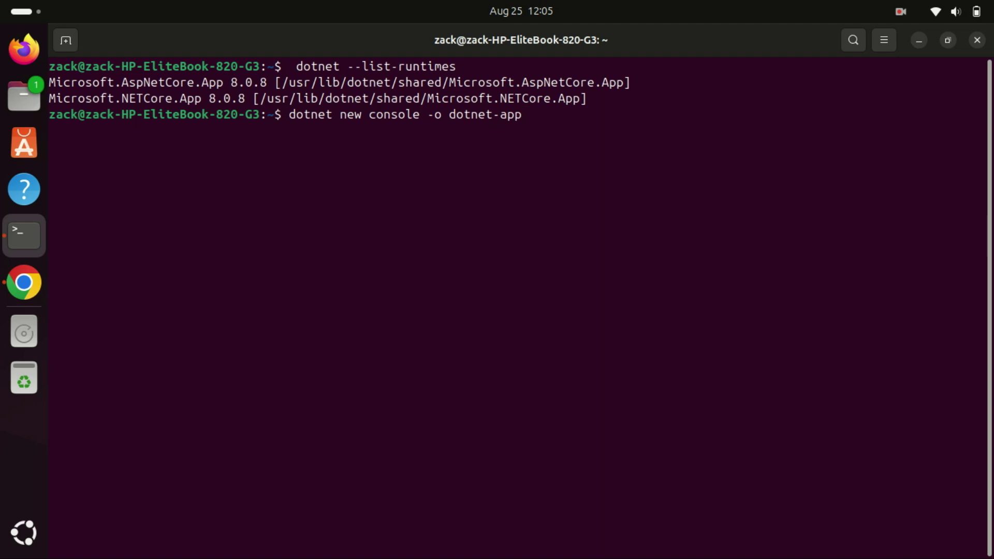
Run dotnet new console -o dotnet-app to create and restore the project.
key(Return)
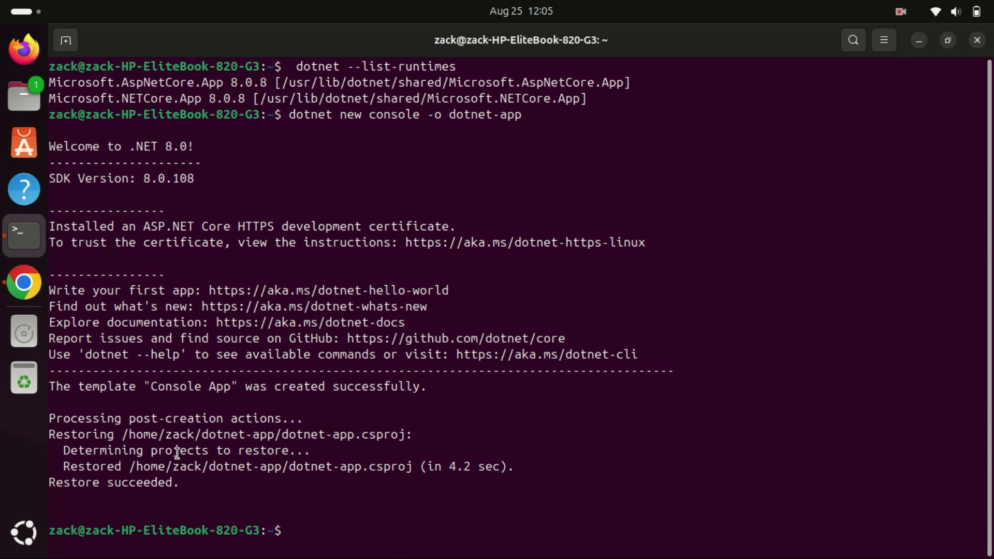
text(clear)
Change into dotnet-app and execute dotnet run, printing Hello, World!
key(Return)
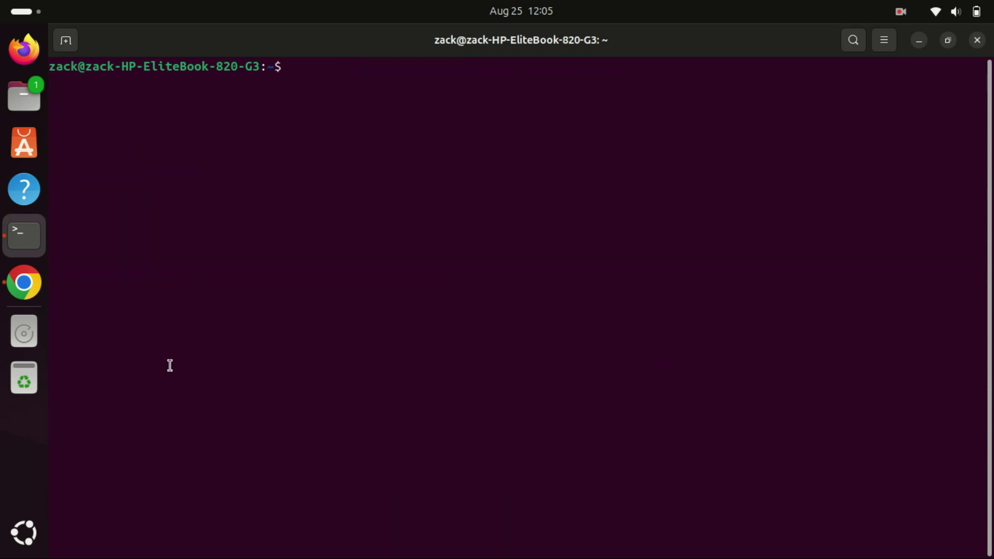
text(cd dotnet-app/)
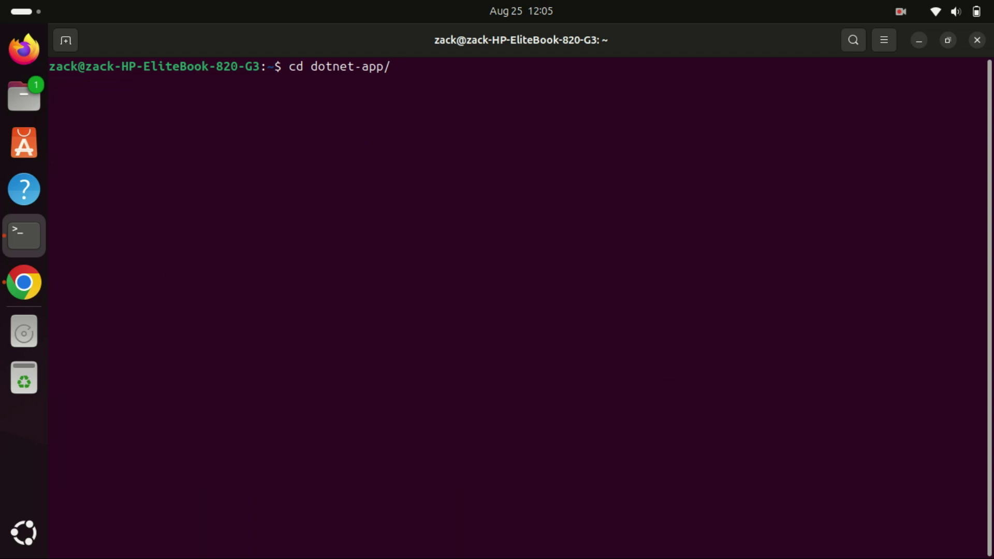
key(Return)
text(dotnet run)
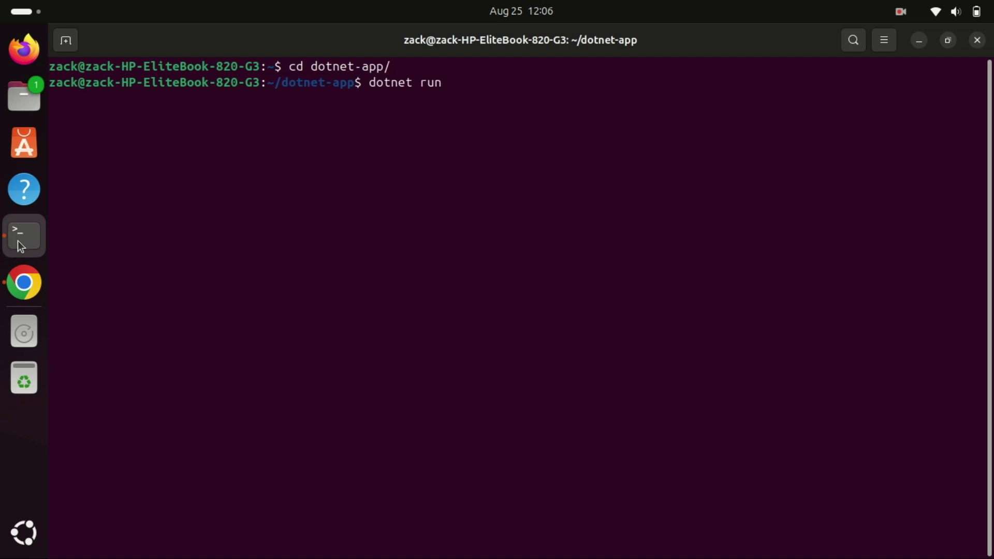
key(Return)
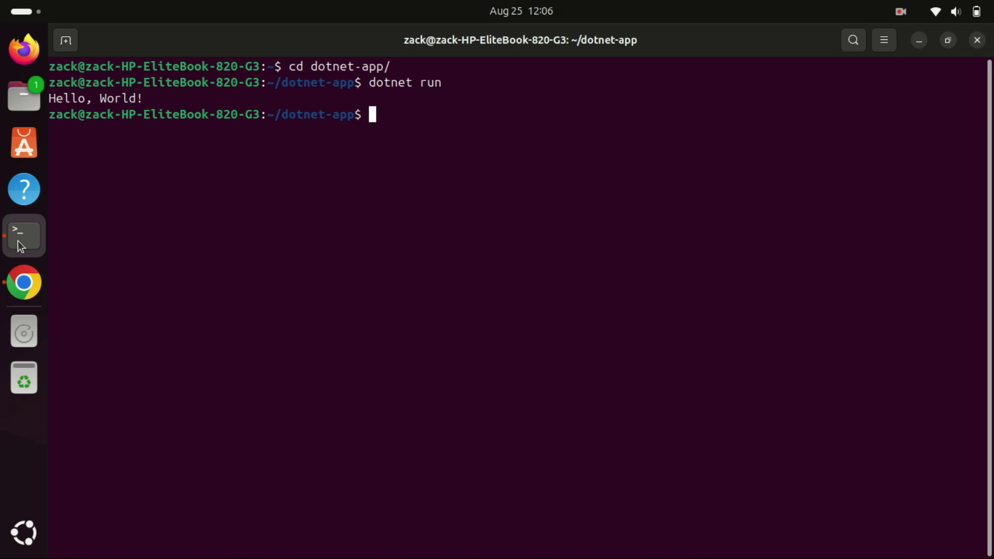
text(dotnet )
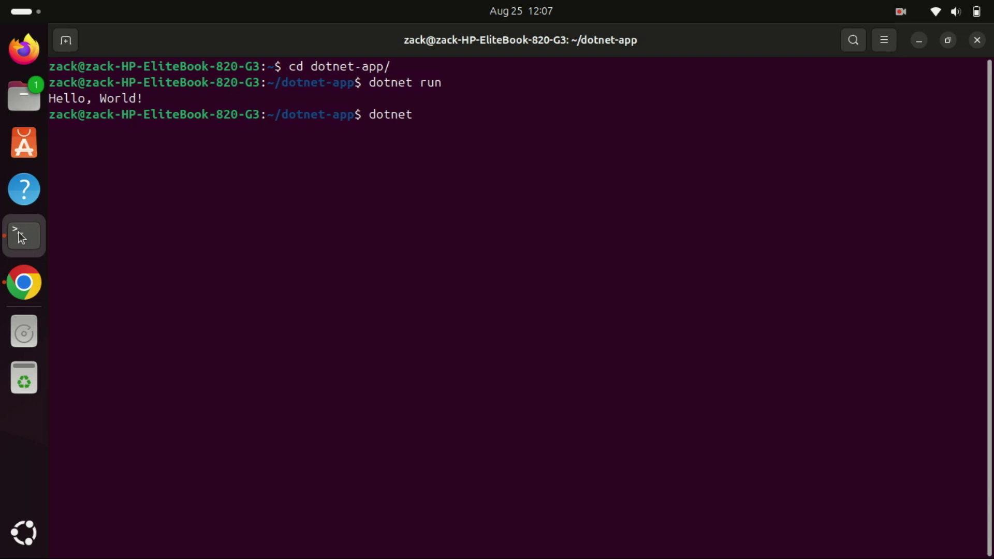
text(--help)
Run dotnet --help to list the SDK options and commands.
key(Return)
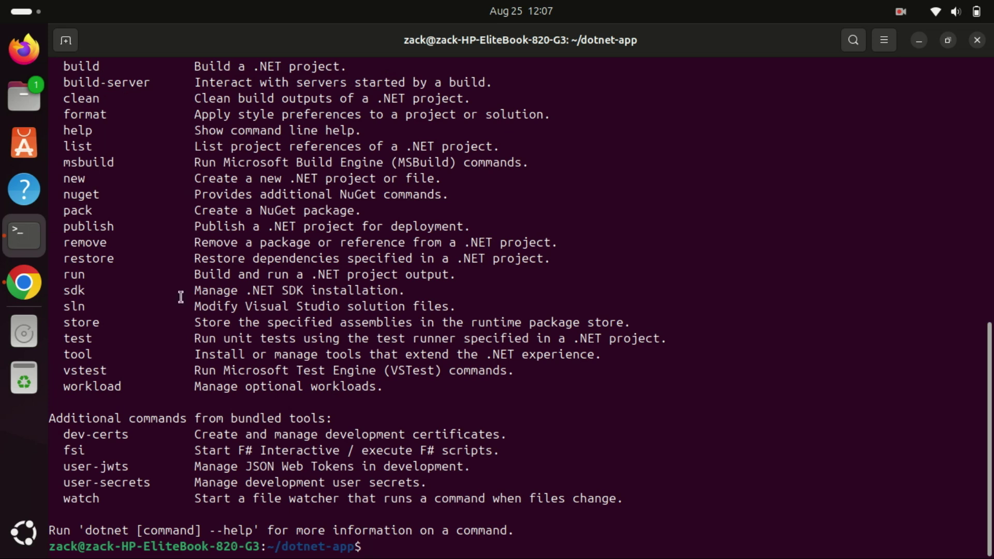
scroll(980, 389, up, 2)
scroll(976, 359, up, 3)
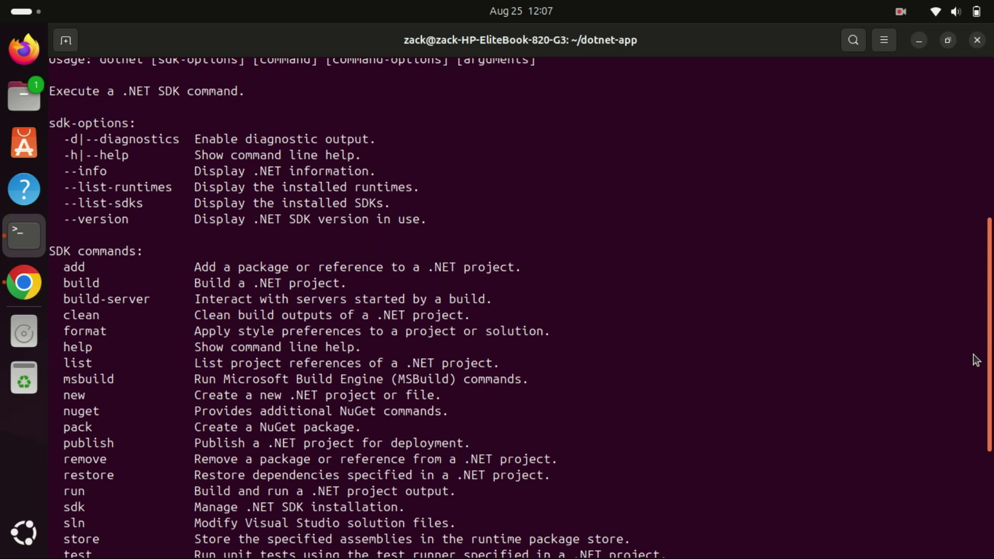
scroll(976, 360, up, 2)
scroll(981, 321, down, 1)
scroll(987, 334, down, 2)
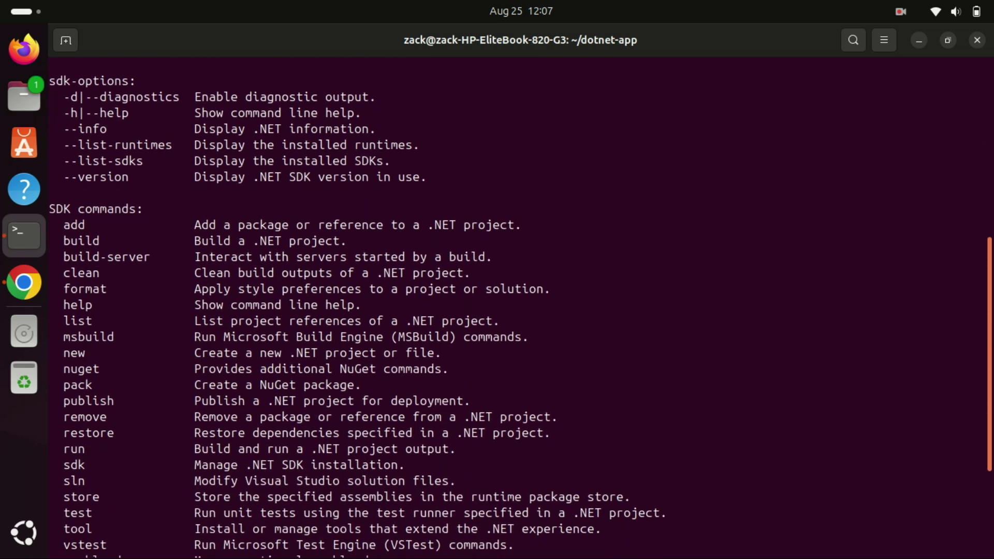
scroll(521, 308, down, 1)
scroll(521, 308, down, 1)
scroll(520, 309, down, 1)
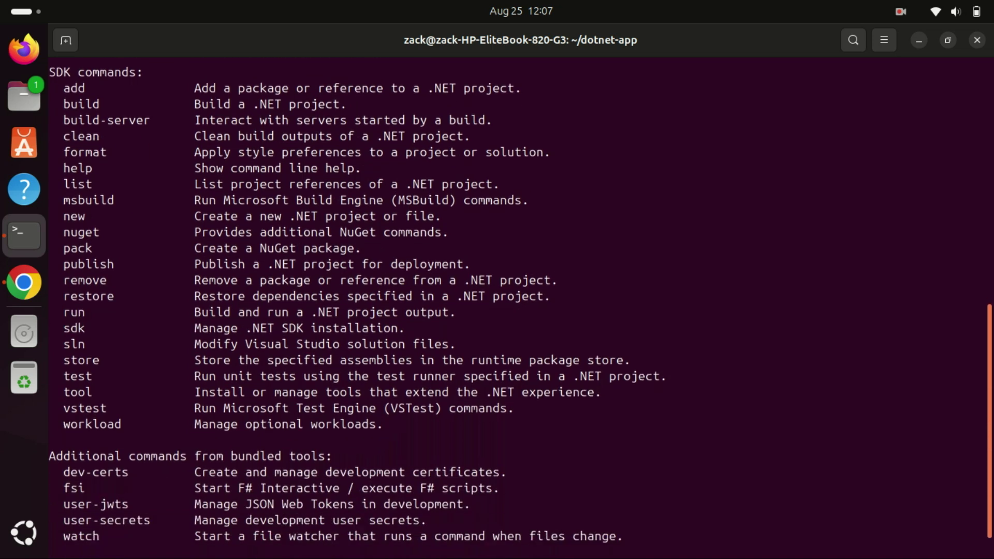